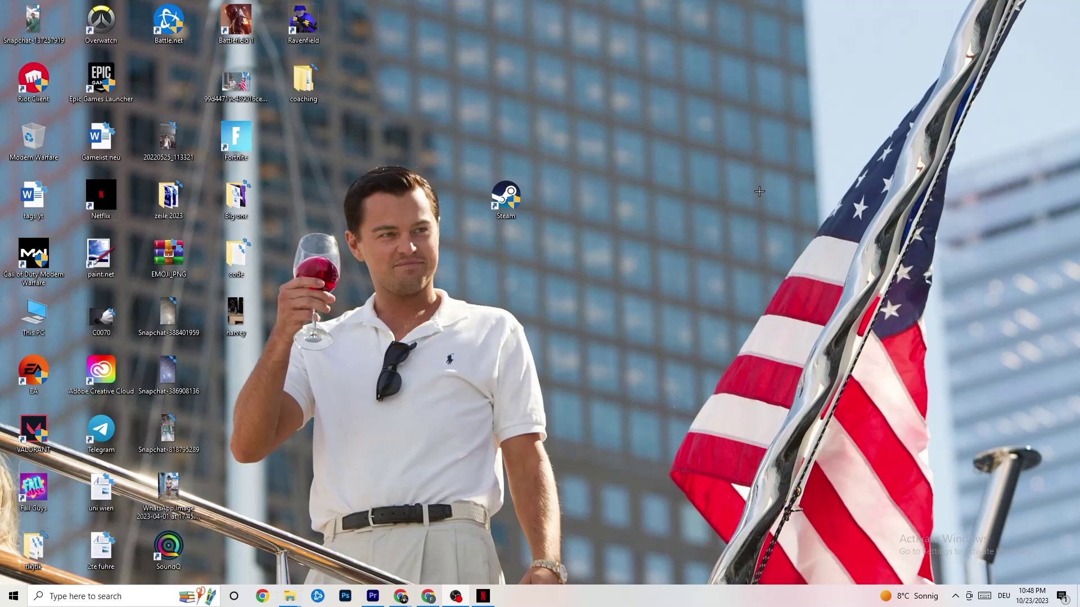
Open Settings from Start and go to Update & Security's Troubleshoot page
left_click(7, 602)
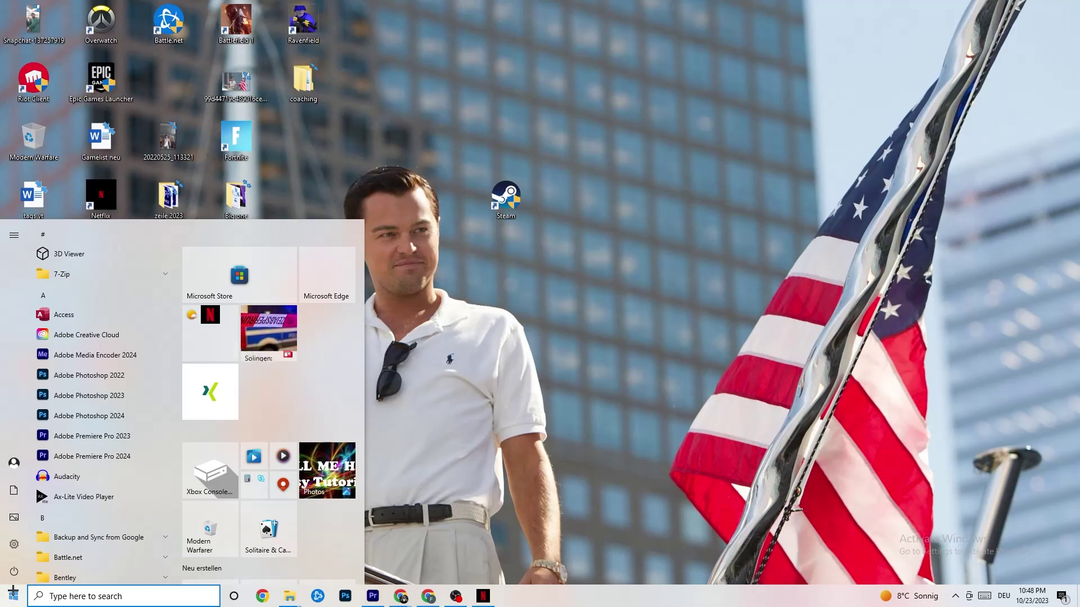
left_click(14, 543)
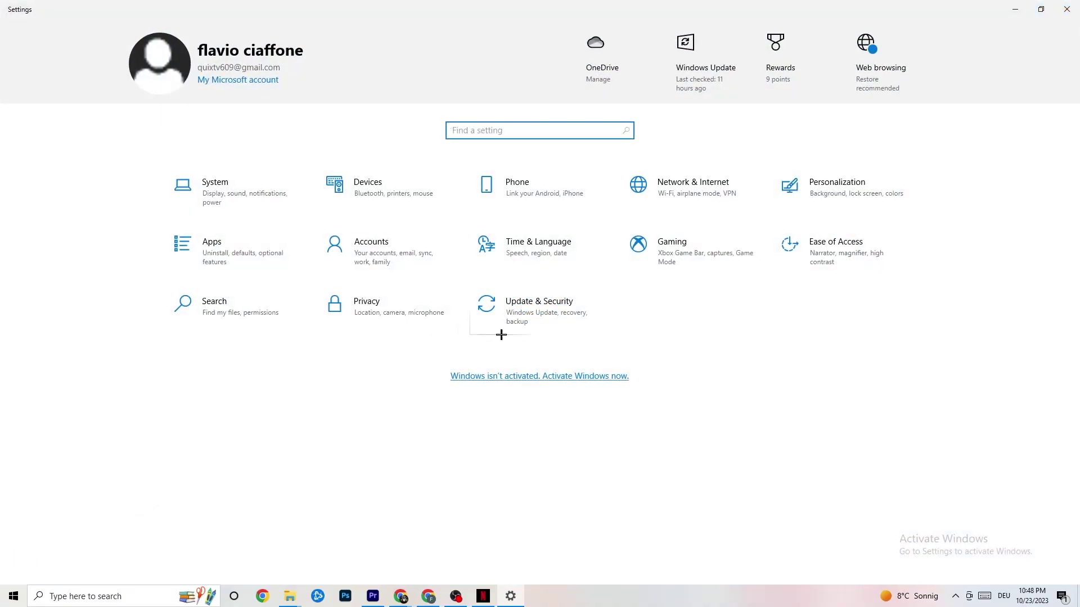
left_click(521, 324)
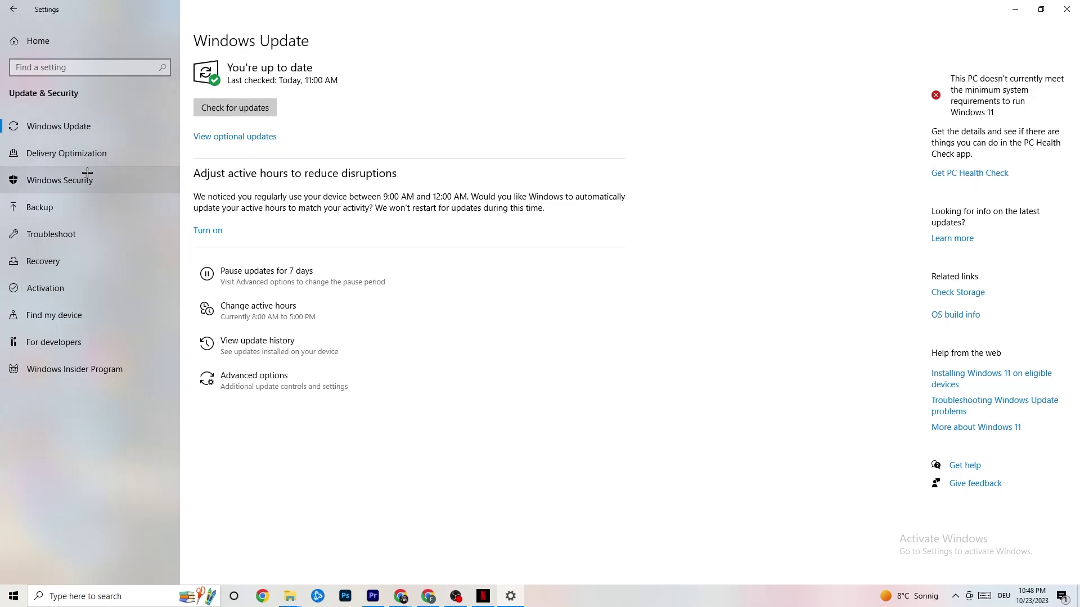
left_click(66, 235)
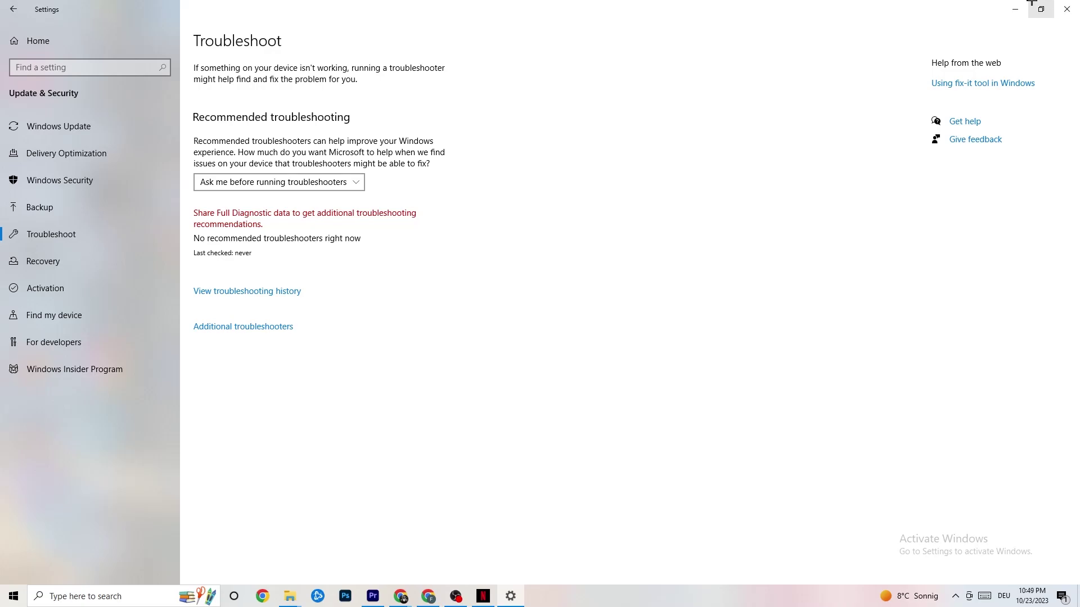
Minimize the Settings window to reveal the desktop
left_click(1015, 8)
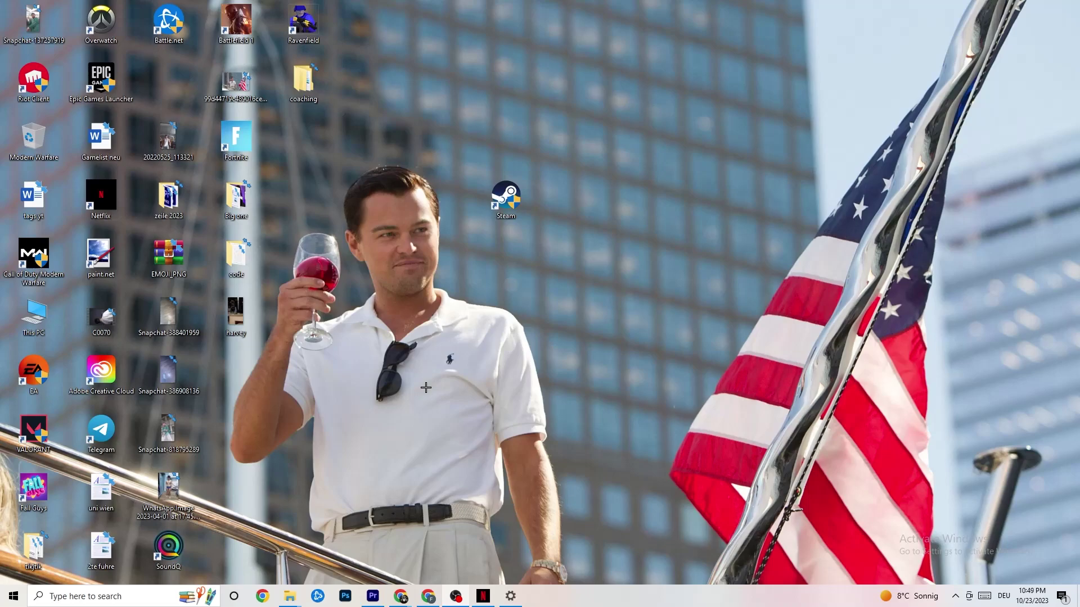
Return the Steam shortcut to its original spot and open its Properties dialog
left_click_drag(499, 214, 509, 250)
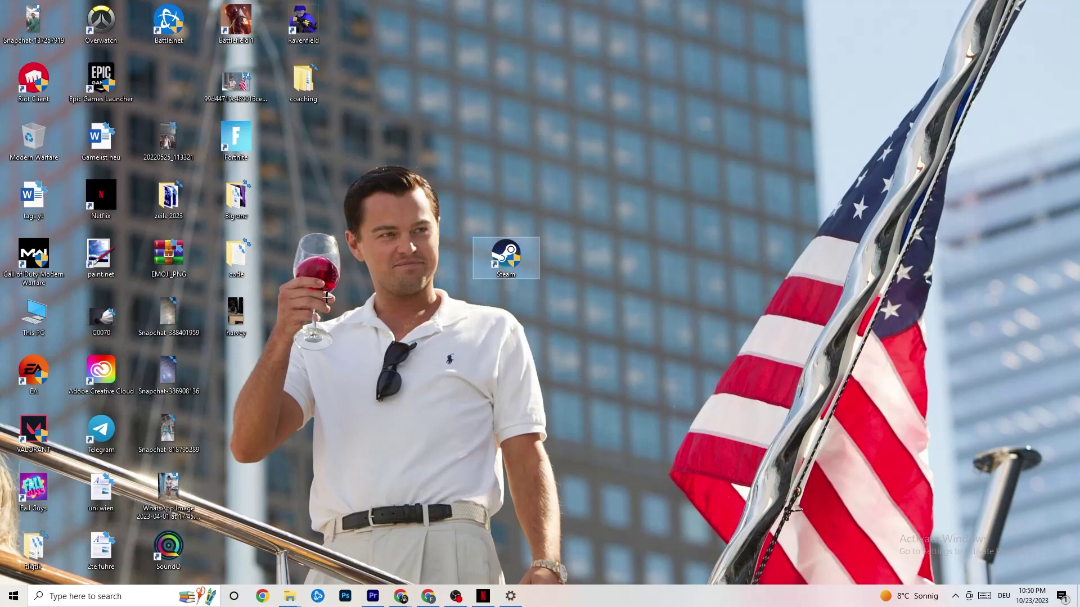
right_click(513, 255)
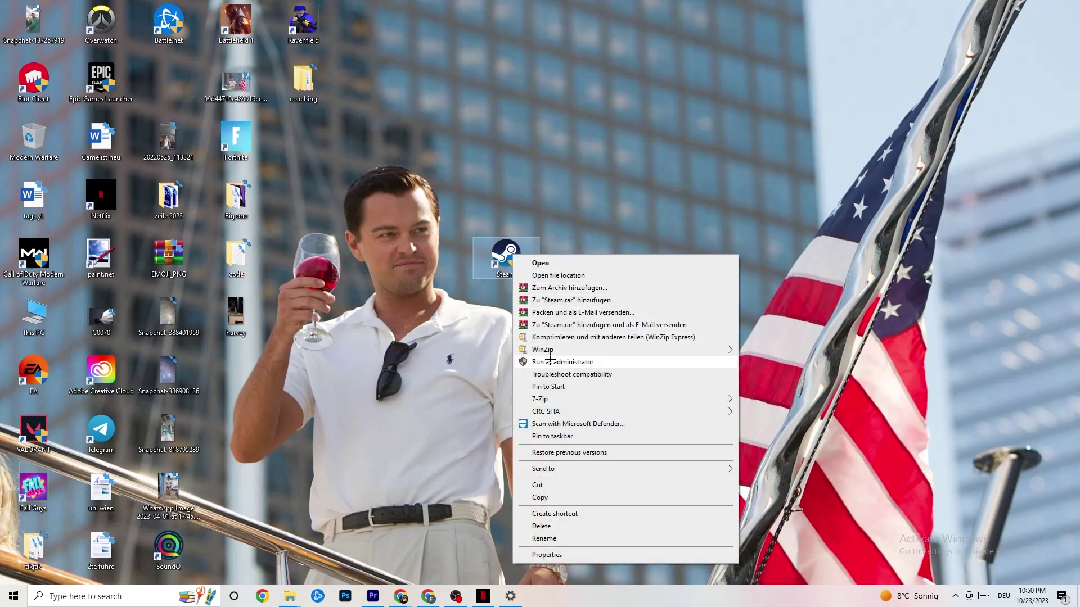
left_click(404, 335)
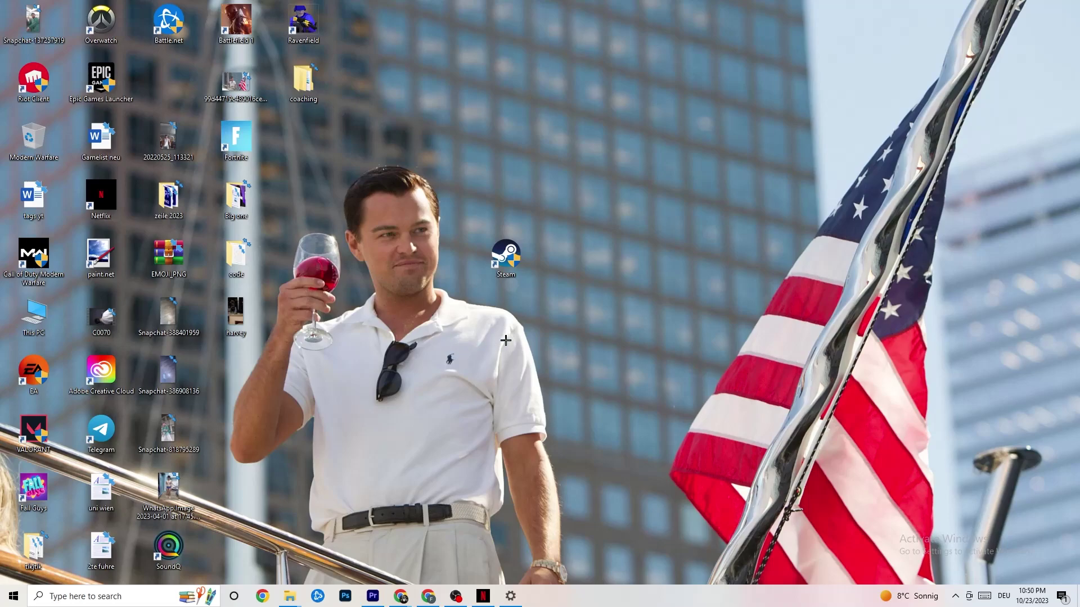
left_click_drag(496, 252, 496, 193)
right_click(496, 193)
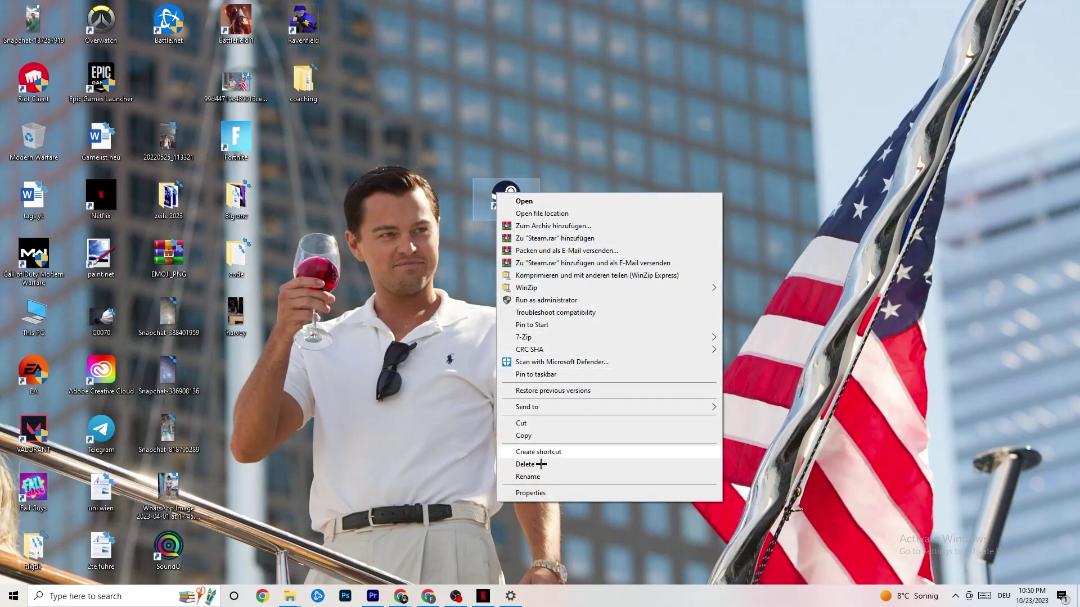
left_click(539, 493)
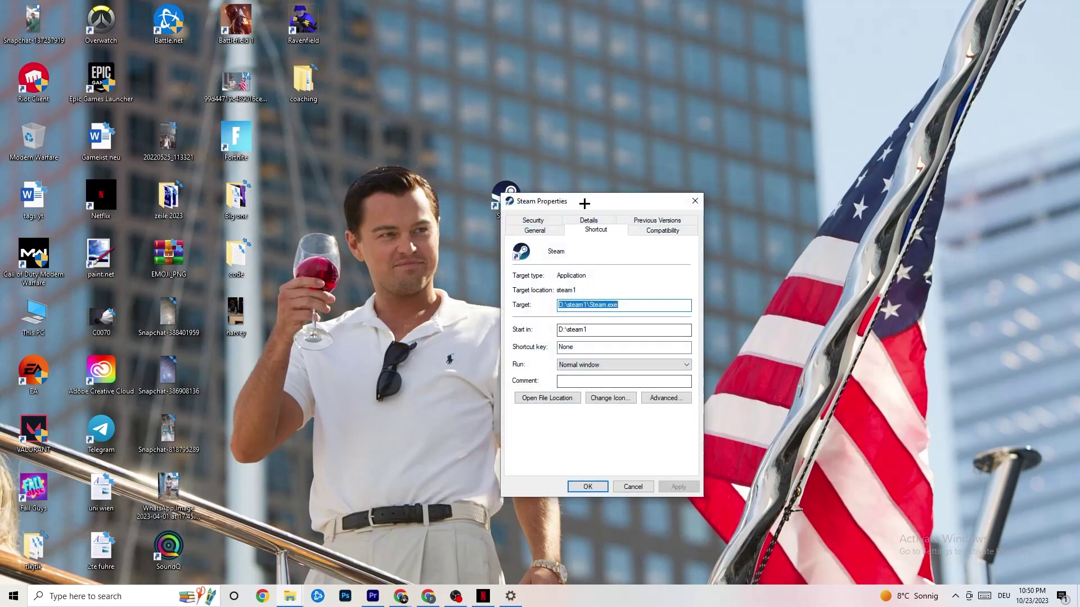
Set the Steam shortcut to Windows 8 compatibility with Run as administrator, and confirm with OK
left_click_drag(581, 204, 522, 96)
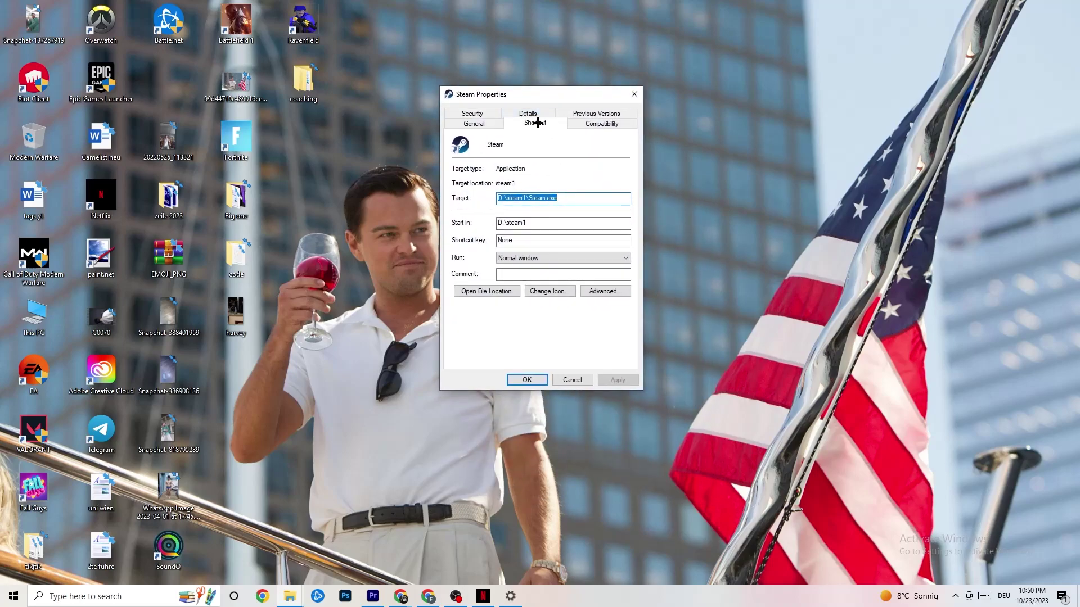
left_click(597, 123)
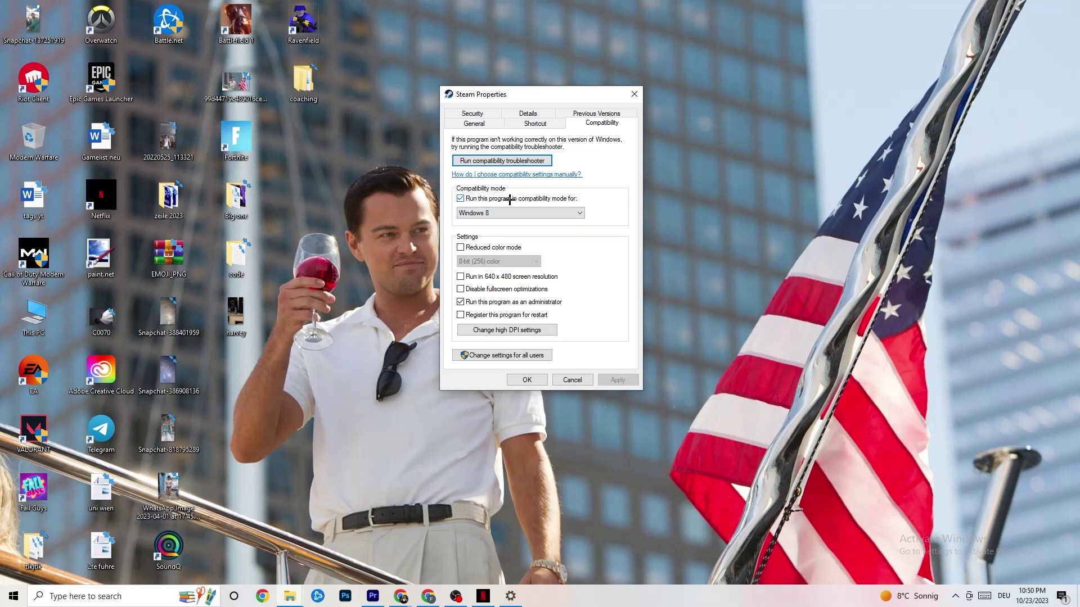
left_click(546, 212)
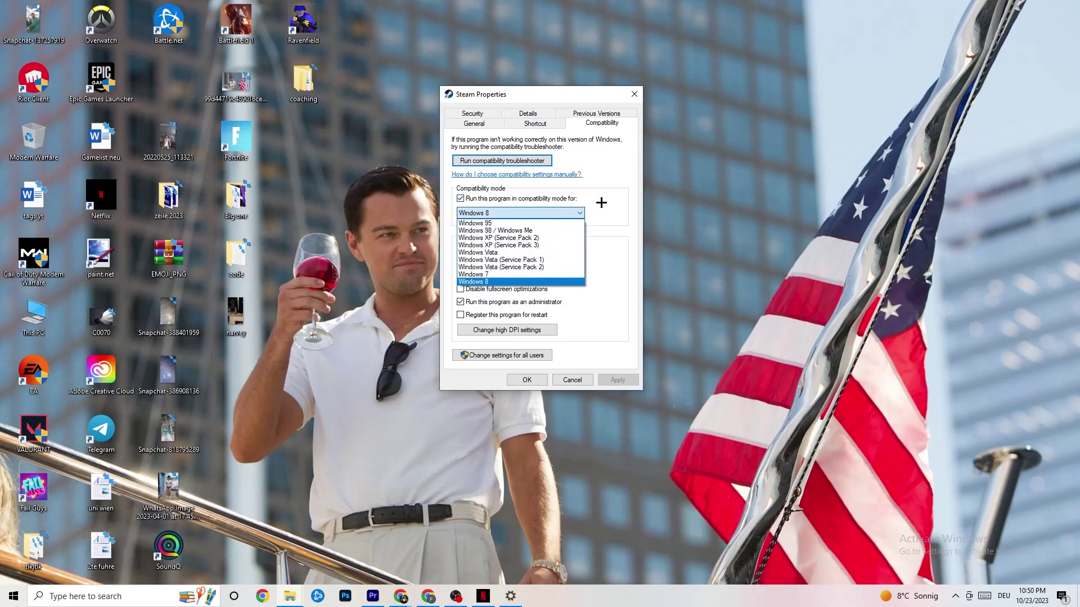
left_click(528, 281)
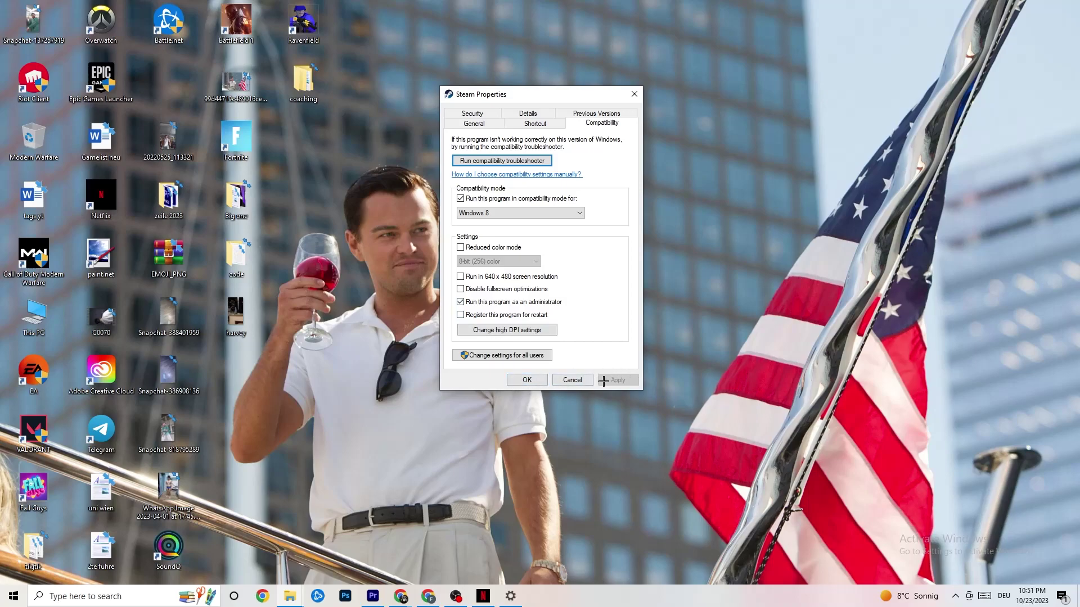
left_click(527, 380)
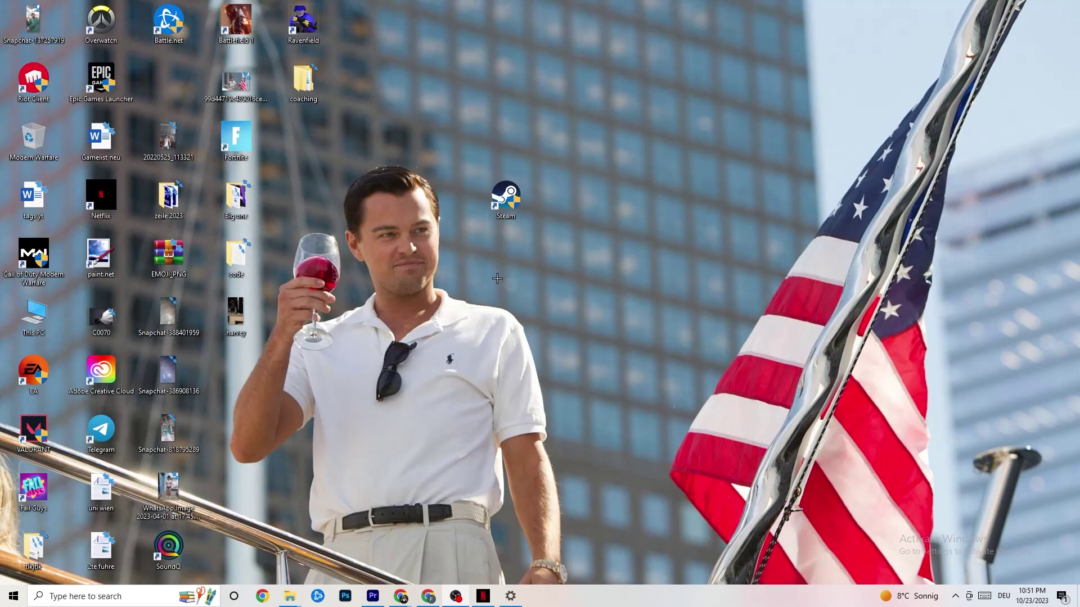
left_click(503, 203)
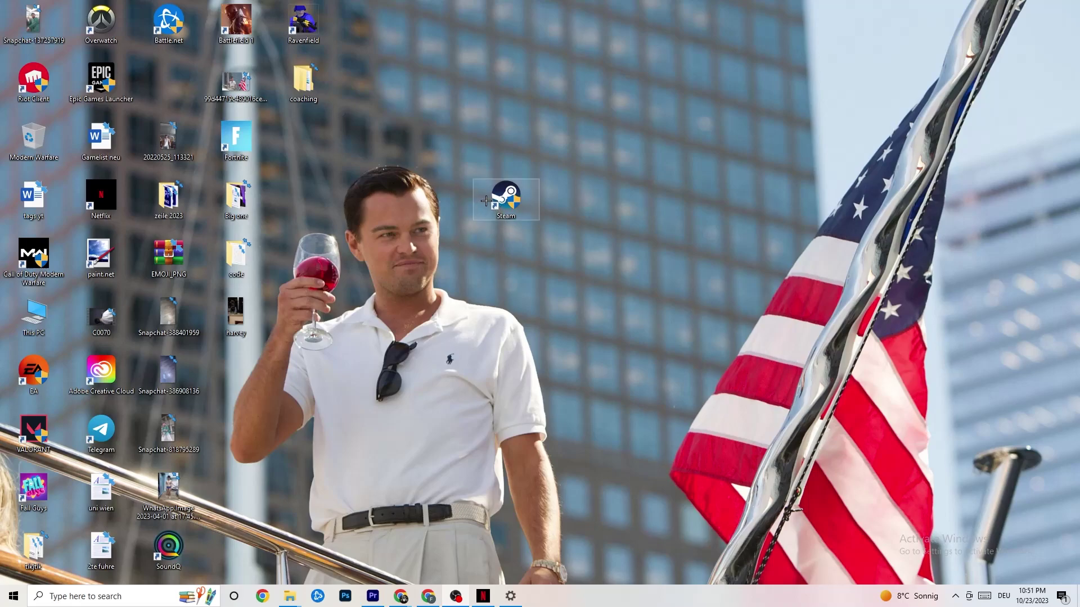
right_click(485, 202)
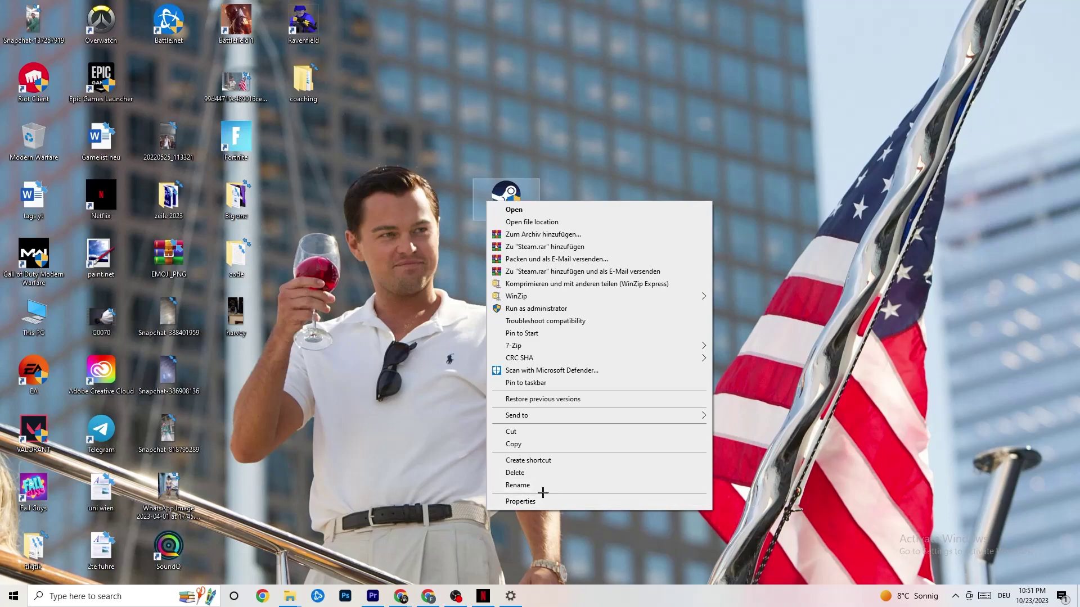
left_click(395, 248)
left_click(393, 310)
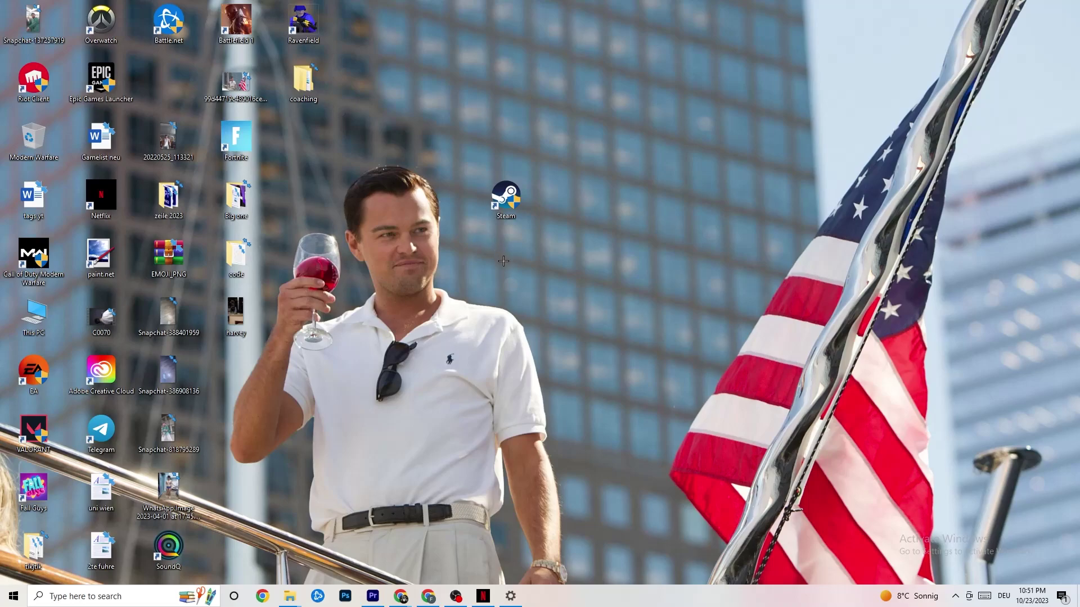
Open System > Display and leave text and app scaling at 100% (Recommended)
left_click(13, 595)
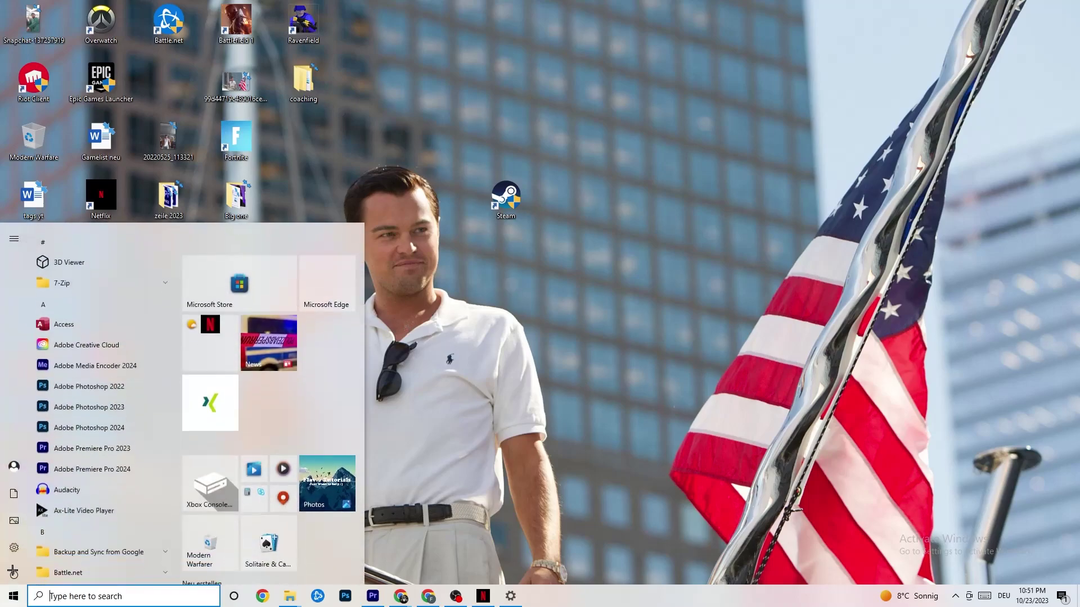
left_click(510, 596)
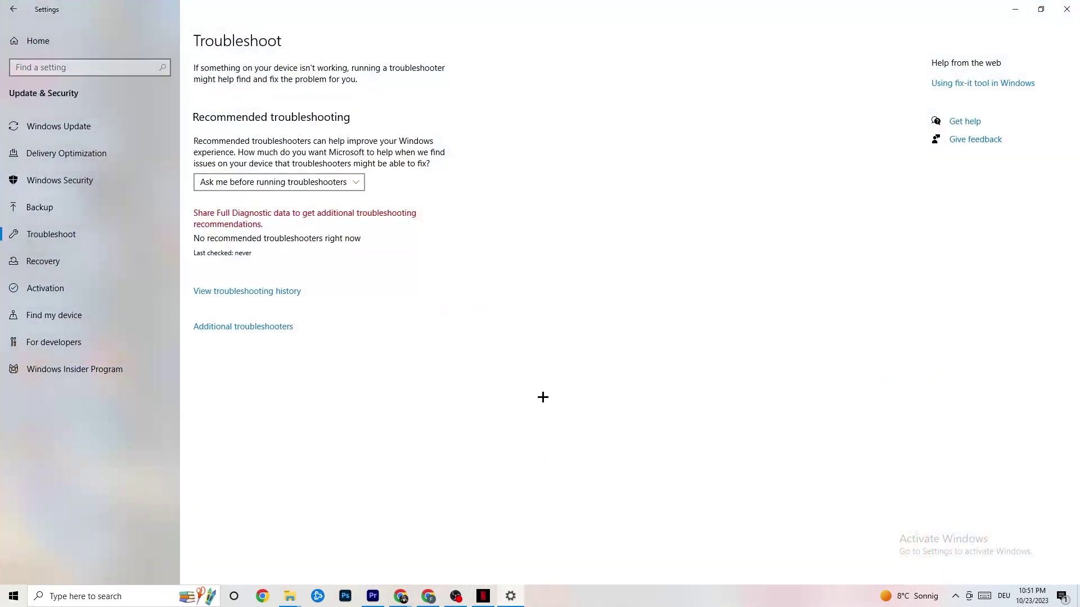
left_click(4, 6)
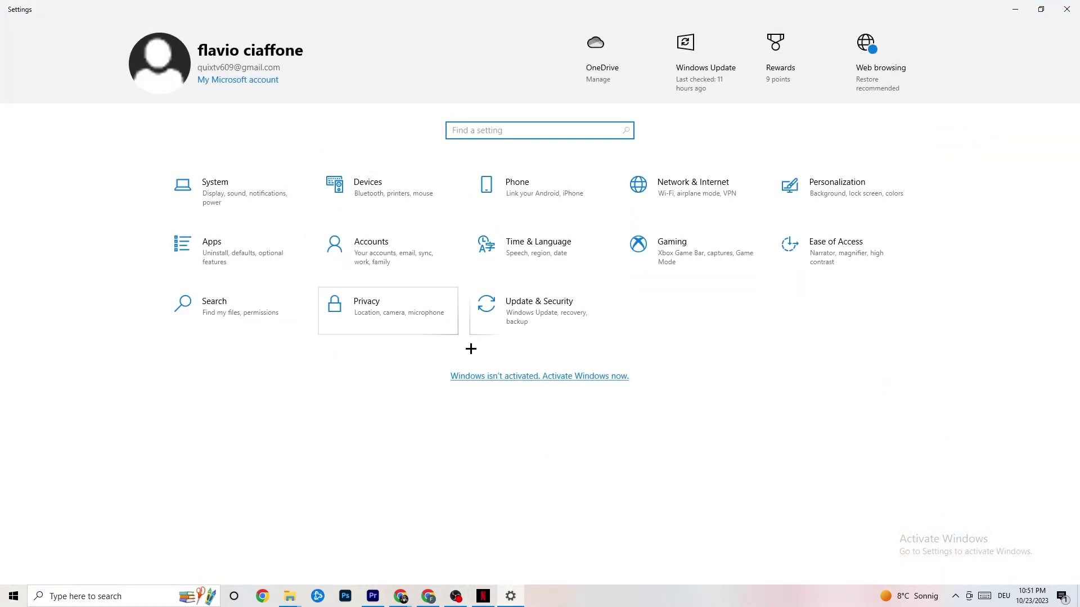
left_click(253, 202)
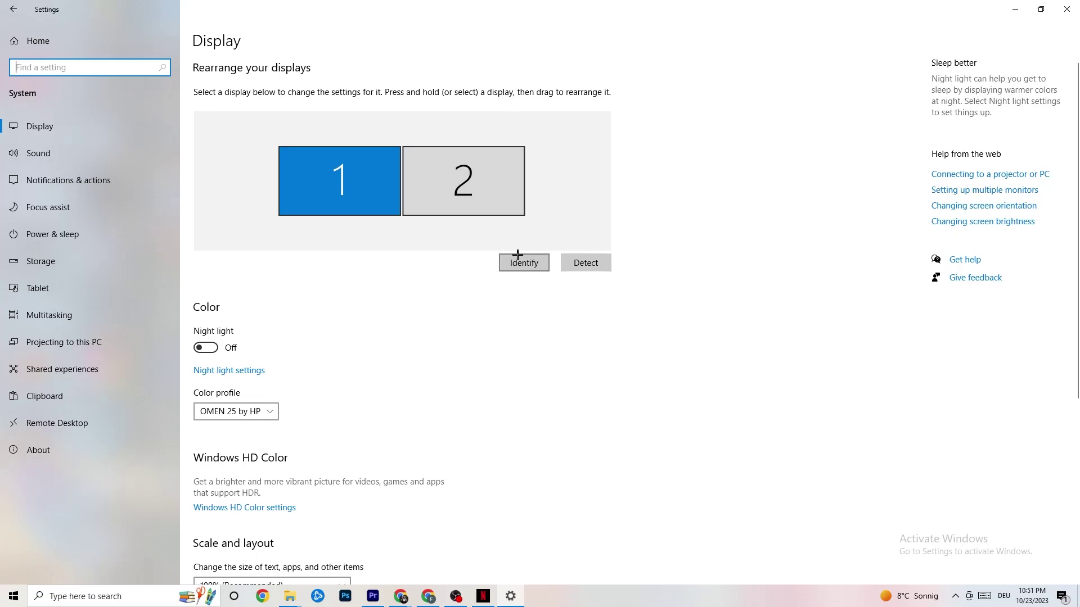
scroll(283, 254, "down", 5)
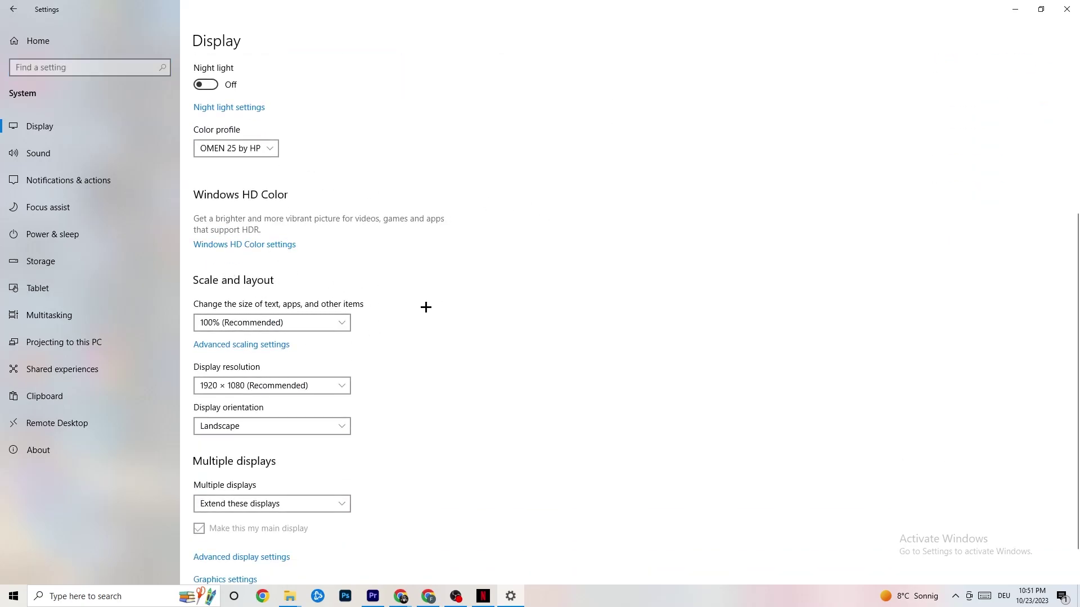
left_click(340, 316)
left_click(489, 275)
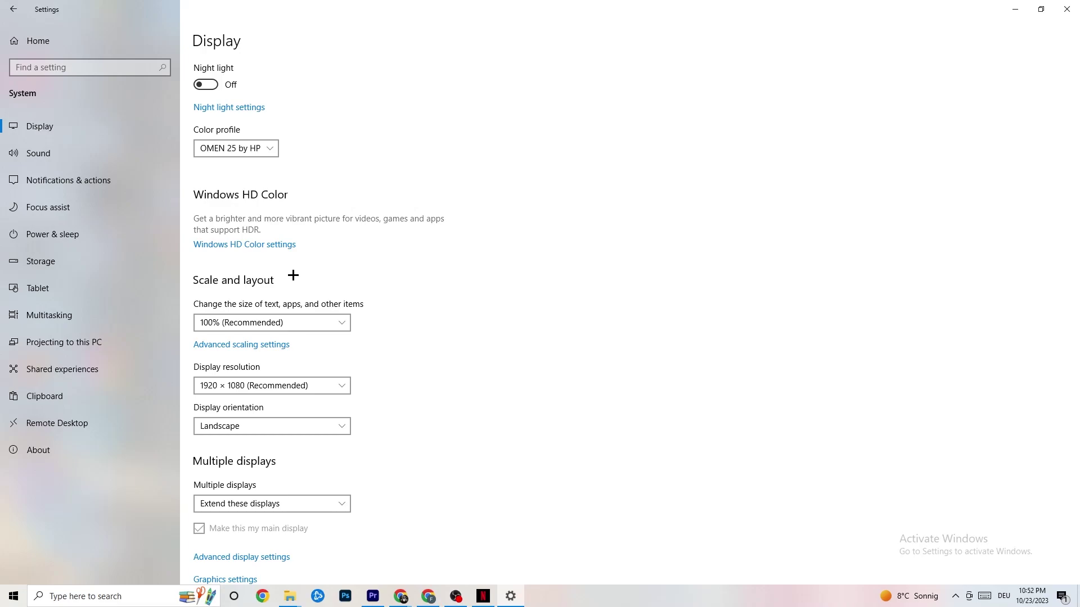
Review the Power Options plans from Power & sleep, leaving Balanced (recommended) active
left_click(72, 233)
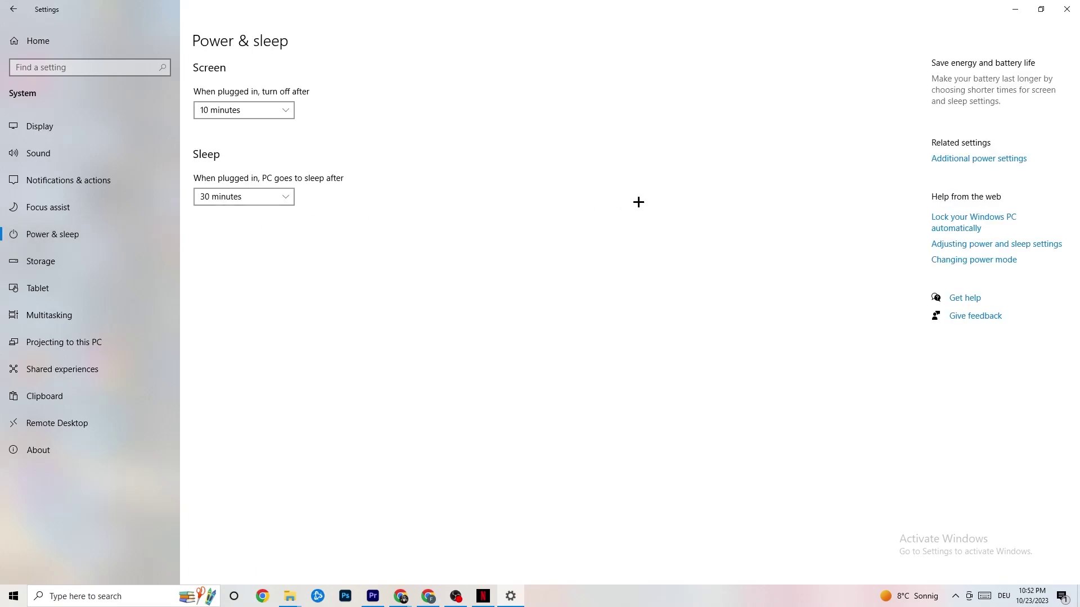
left_click(989, 160)
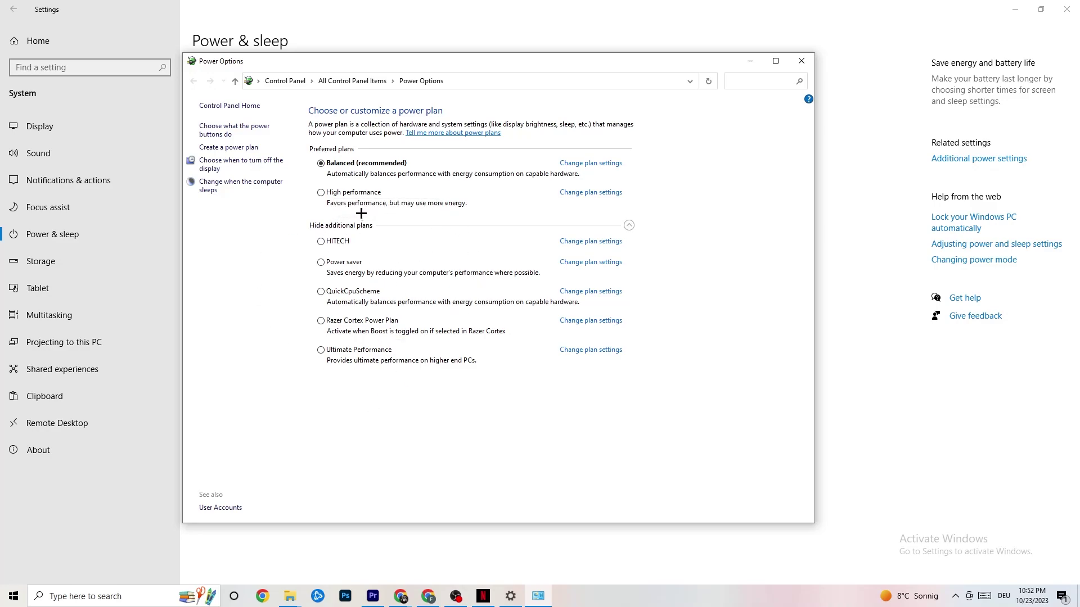
left_click(799, 64)
Set Storage Sense to run every week with 14-day recycle-bin cleanup, then return to Storage
left_click(112, 261)
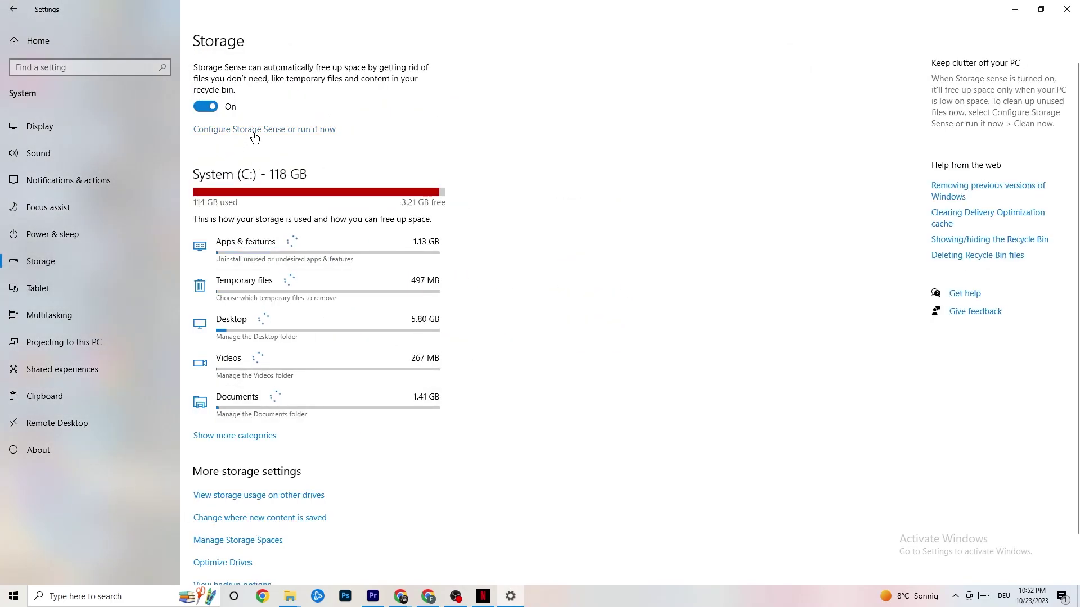
left_click(301, 130)
left_click(139, 157)
left_click(139, 157)
left_click(66, 161)
left_click(120, 97)
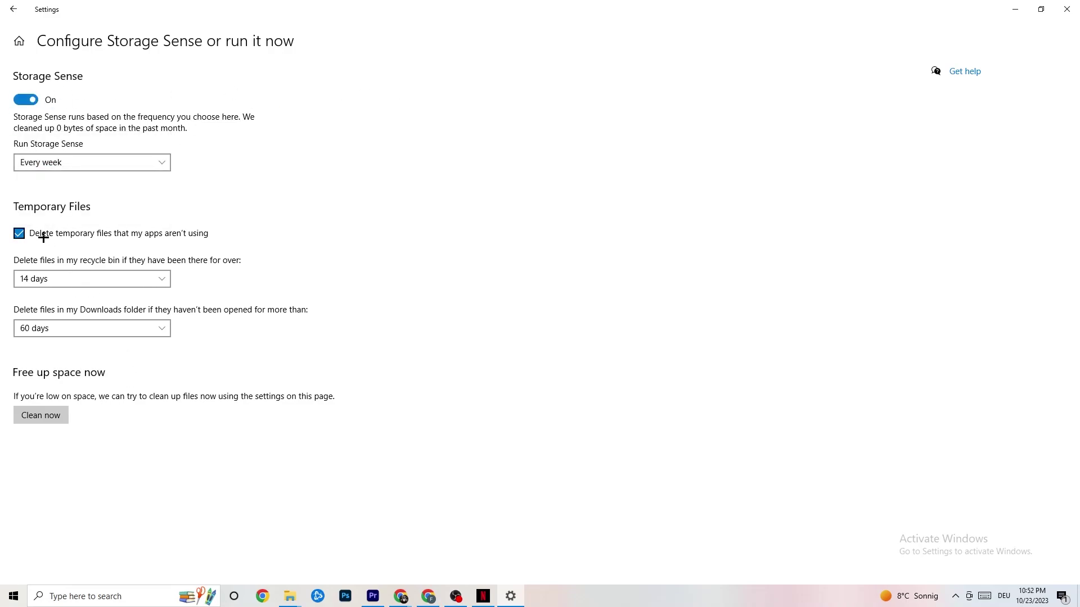
left_click(132, 279)
left_click(133, 279)
left_click(13, 9)
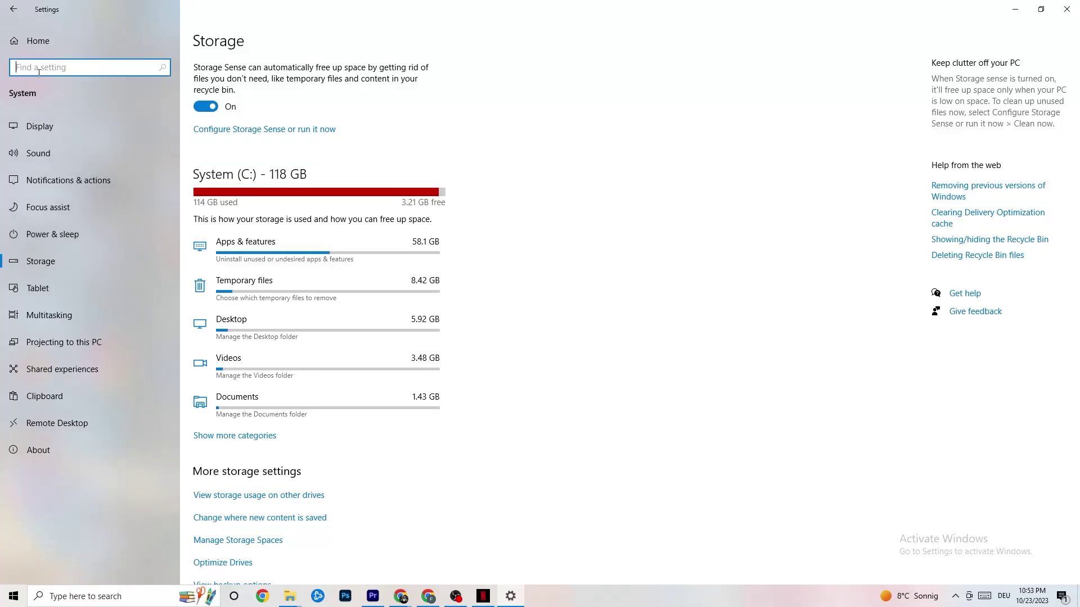
Check Xbox Game Bar is off and review Captures: background and audio recording off, 30 fps
left_click(12, 10)
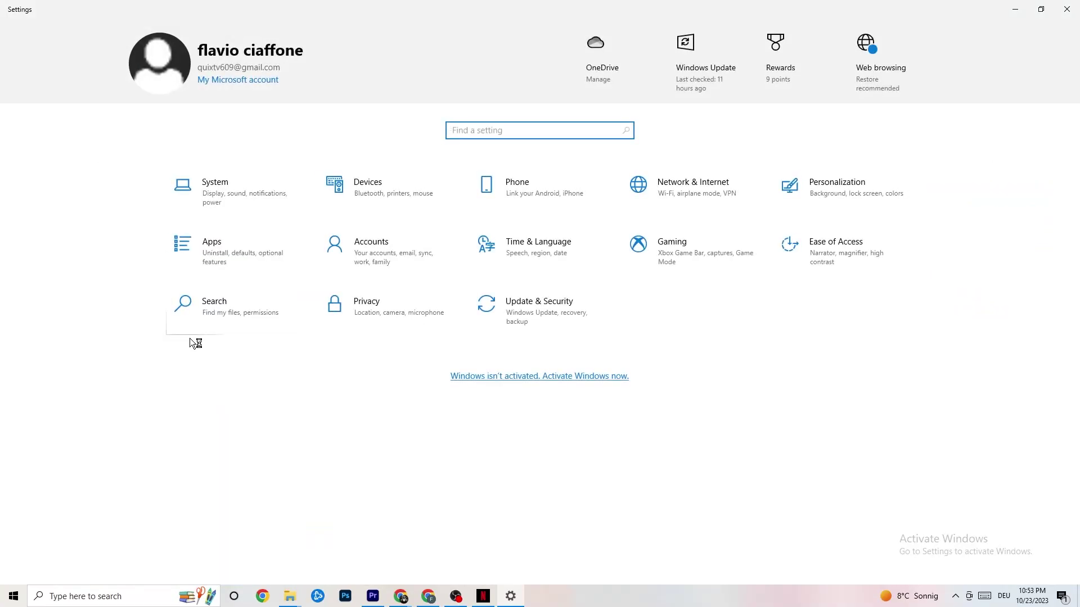
left_click(703, 239)
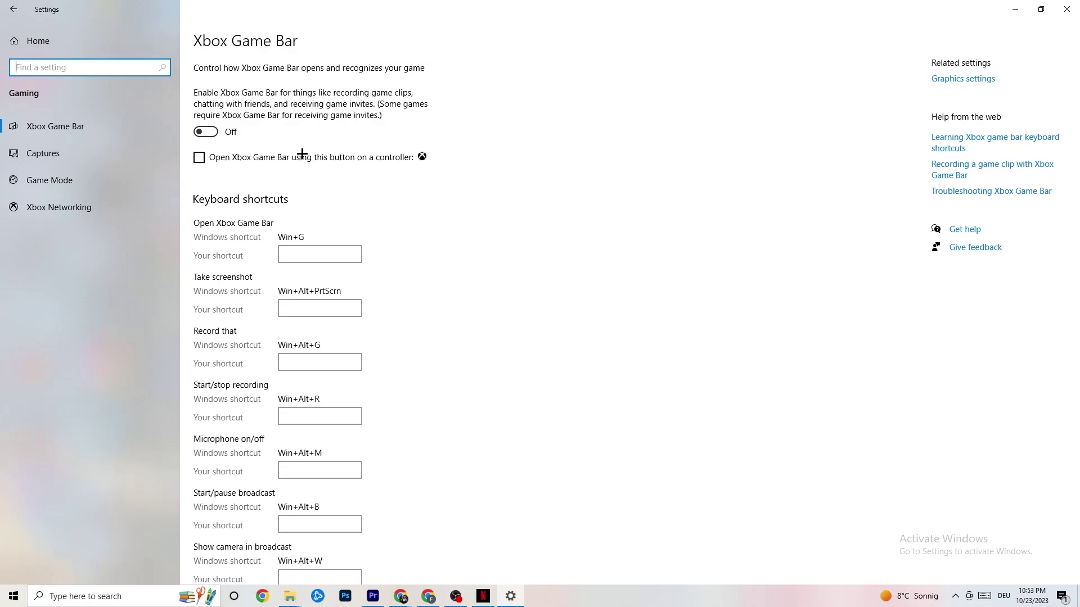
left_click(77, 153)
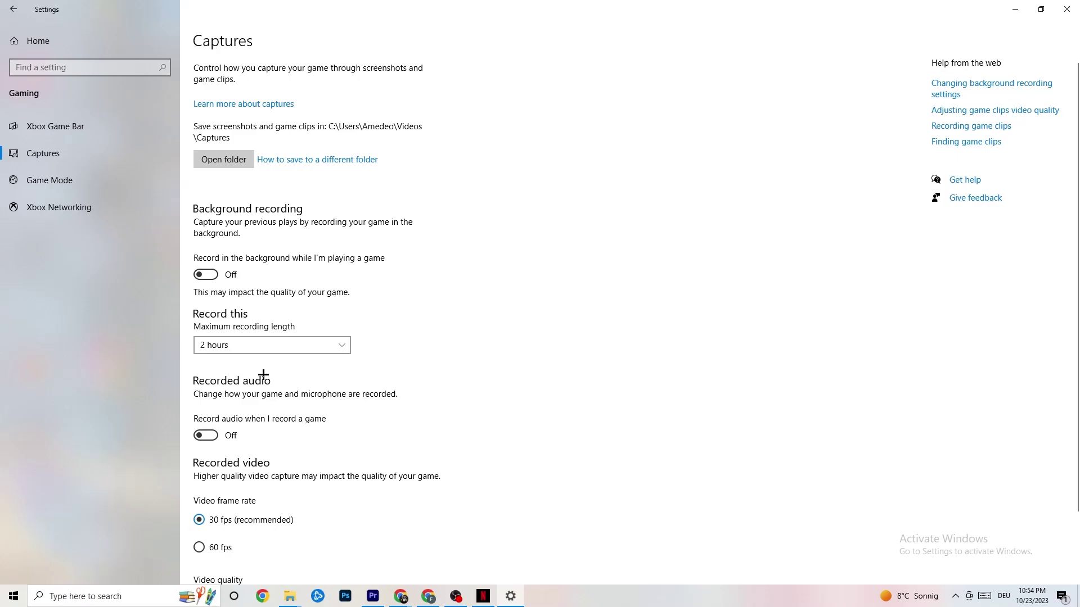
left_click(51, 180)
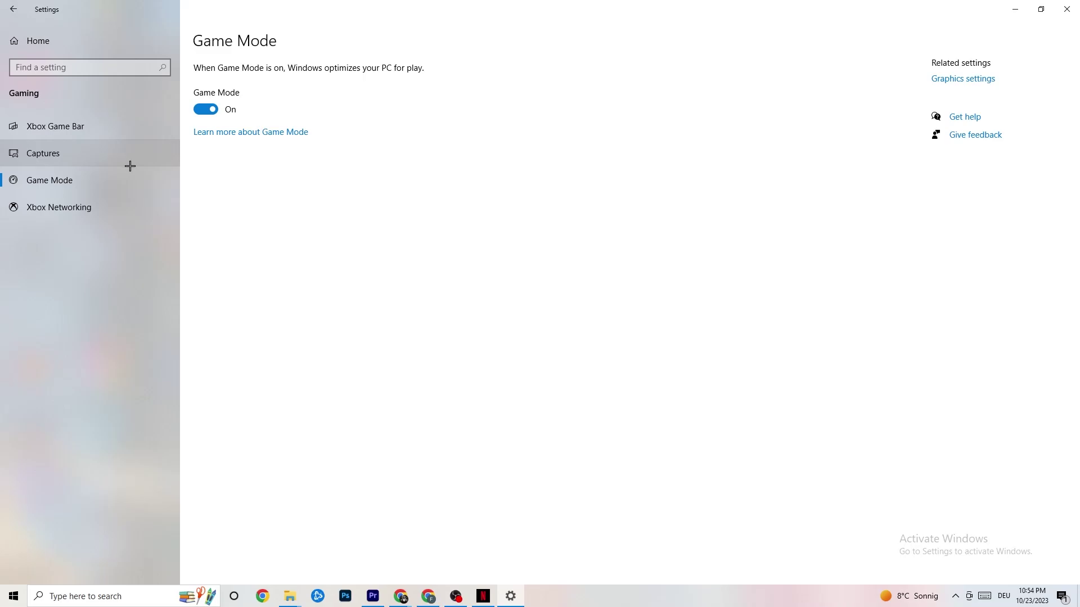
With Game Mode confirmed On, close the Settings window
left_click(1057, 9)
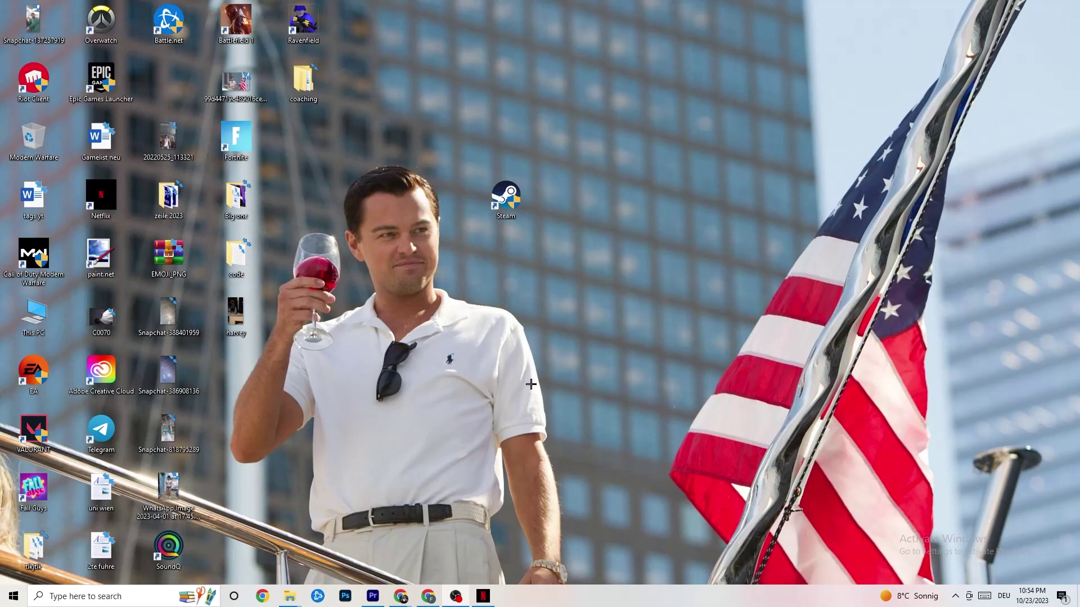
Launch Task Manager from the taskbar and scroll through running apps and background processes
right_click(552, 604)
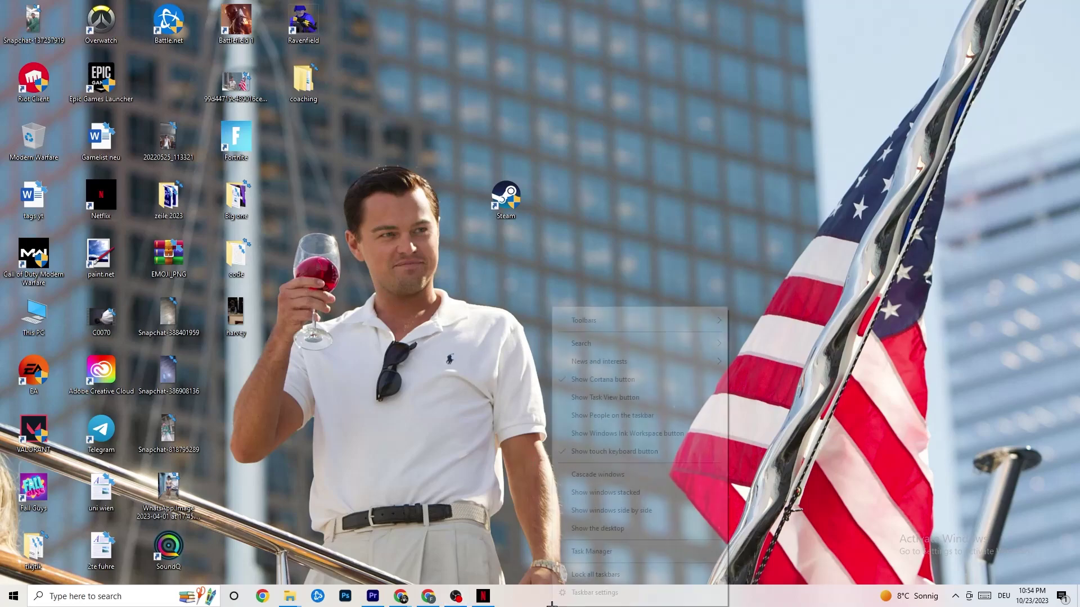
left_click(583, 553)
key("ctrl+shift+Escape")
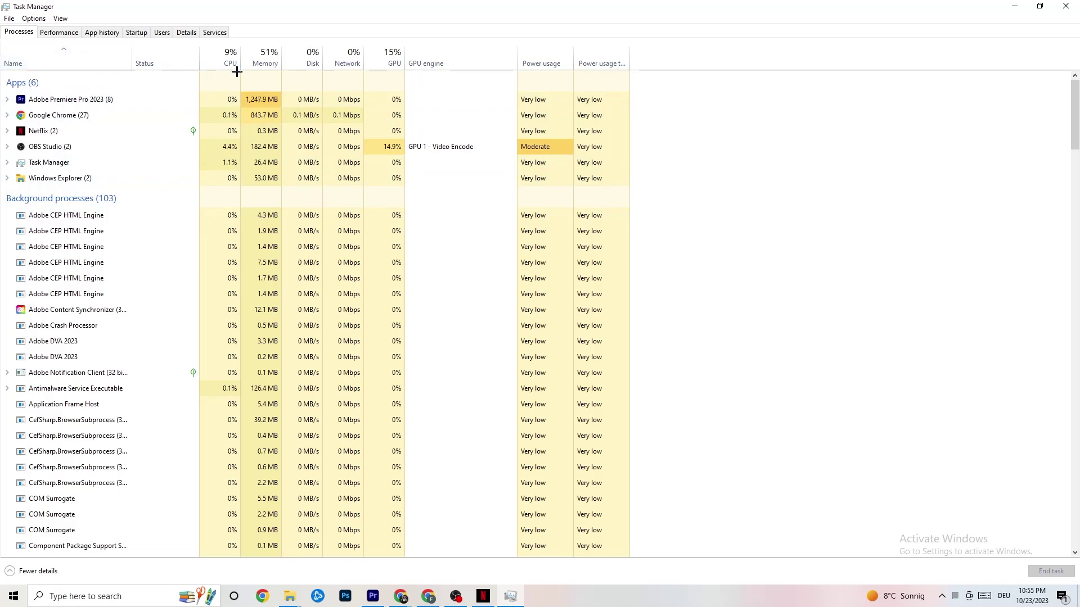
scroll(238, 415, "down", 3)
scroll(225, 388, "down", 4)
scroll(212, 374, "up", 7)
scroll(175, 329, "down", 3)
scroll(175, 328, "up", 3)
Check the Netflix app's actions without ending it, then switch to the Details tab
right_click(69, 131)
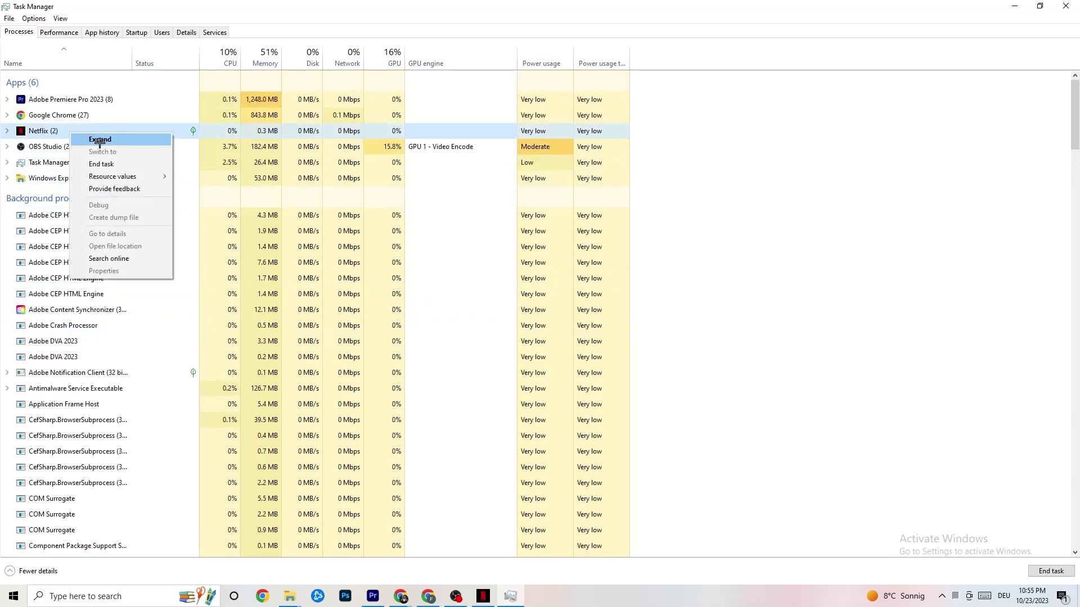
left_click(795, 188)
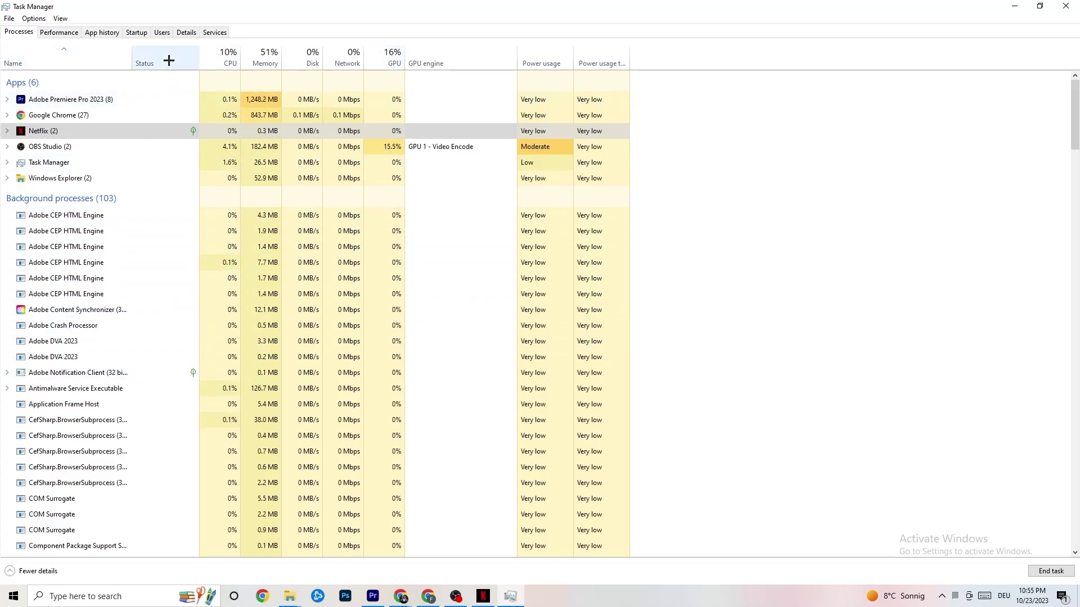
left_click(176, 33)
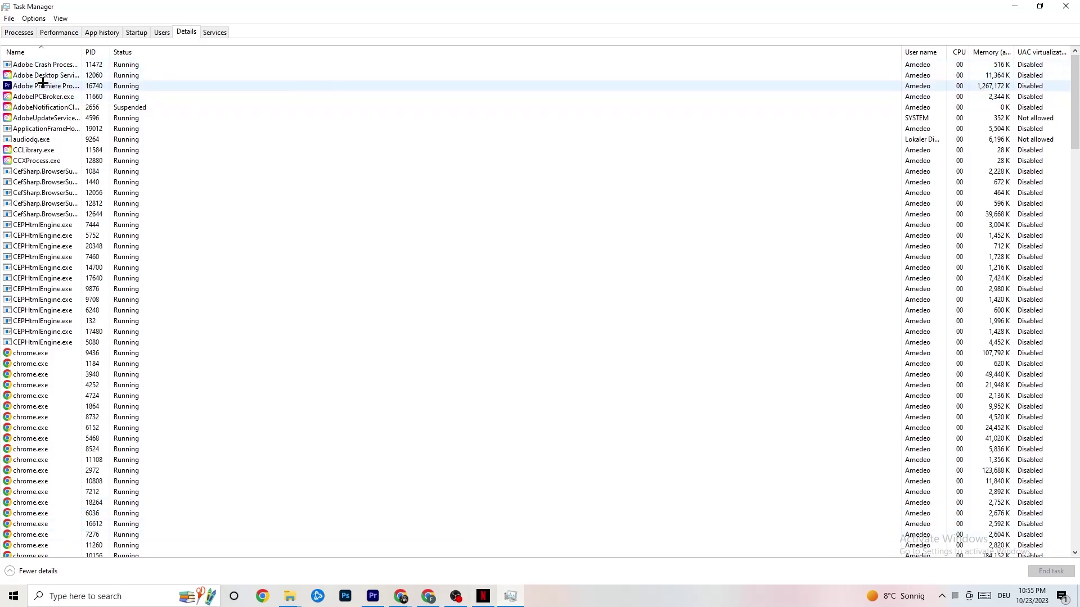
Check the Set priority options for Adobe Premiere Pro, then switch to the Startup apps list
right_click(105, 88)
mouse_move(166, 136)
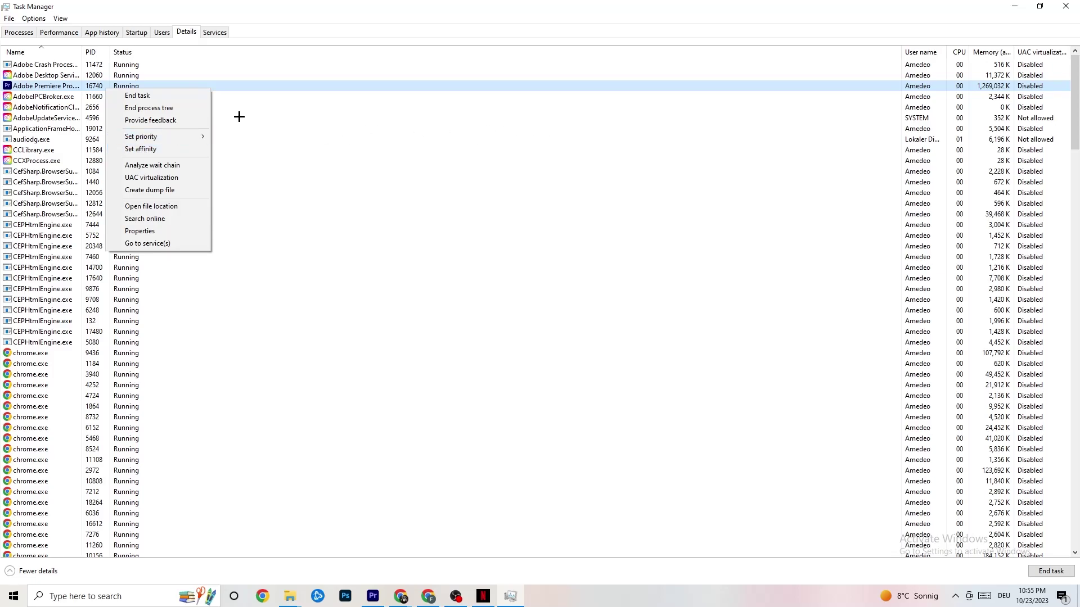
left_click(139, 33)
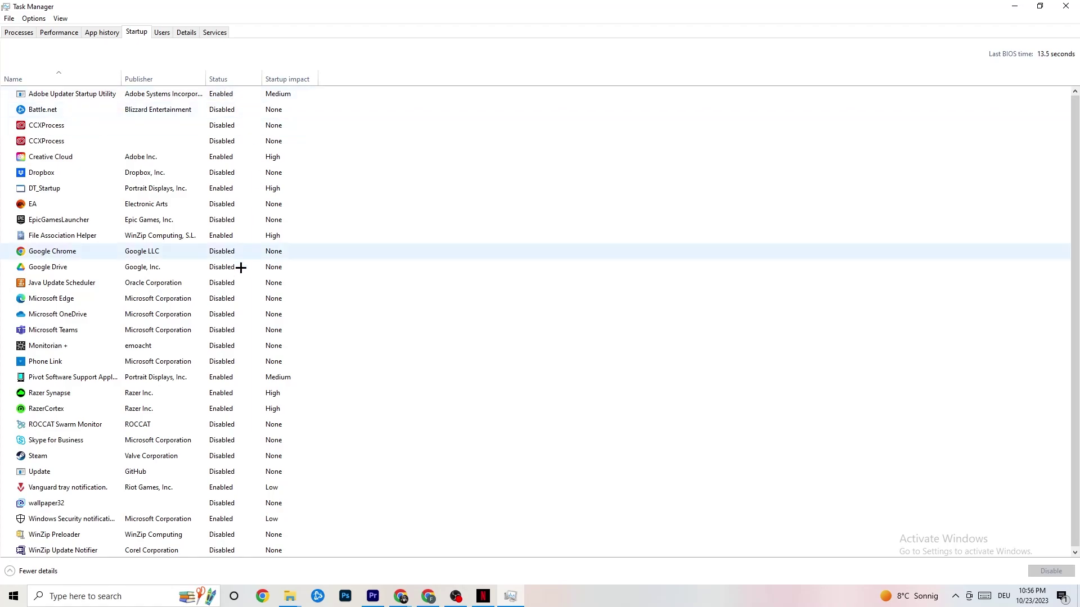
Inspect the Google Drive and Pivot Software startup entries without changing them, then close Task Manager
right_click(155, 268)
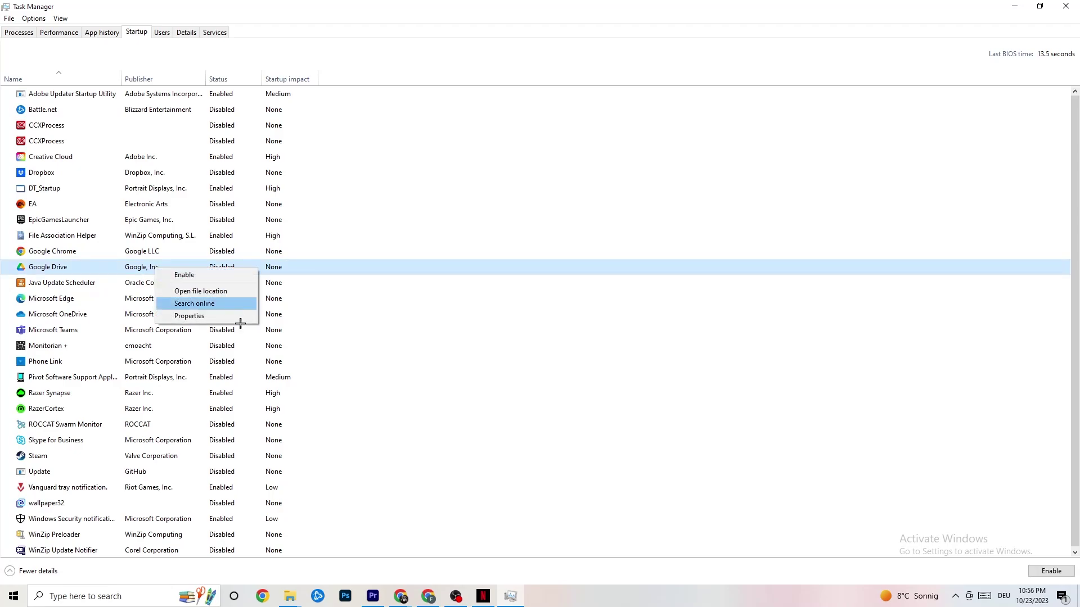
right_click(213, 377)
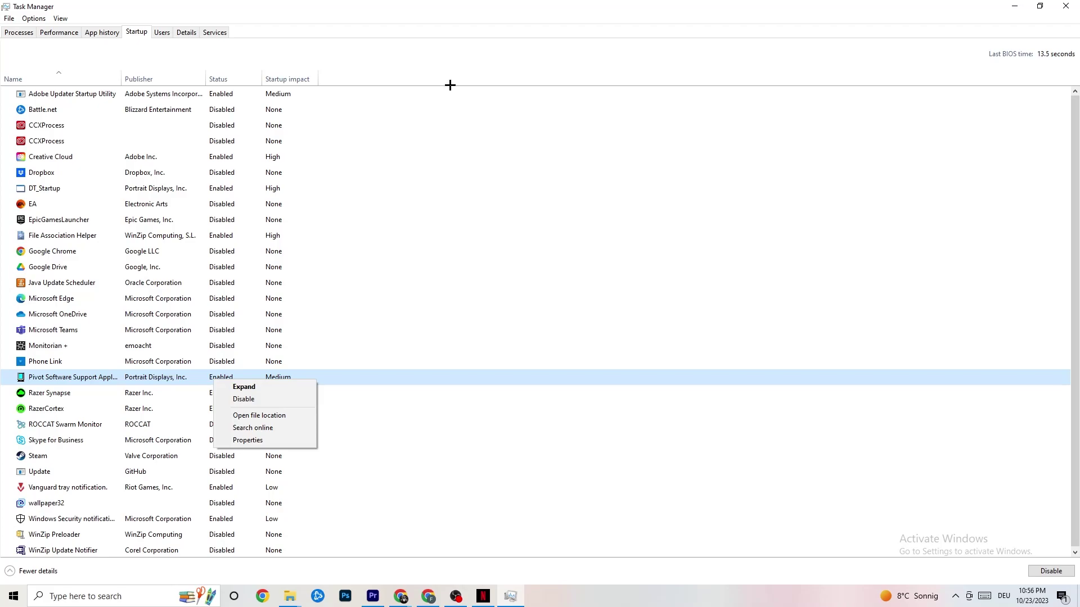
left_click(437, 17)
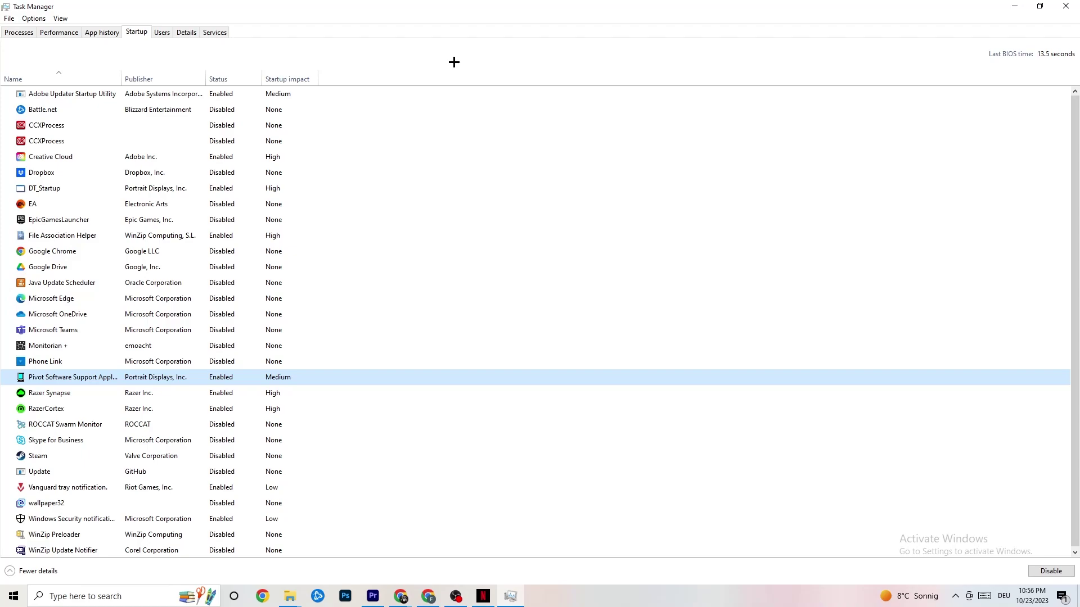
left_click(1066, 6)
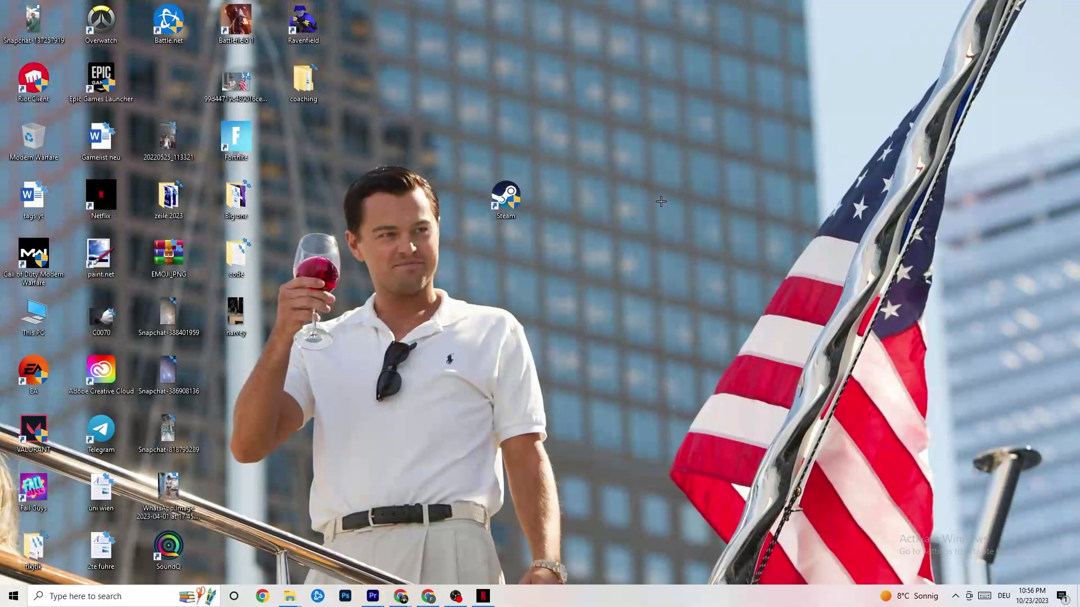